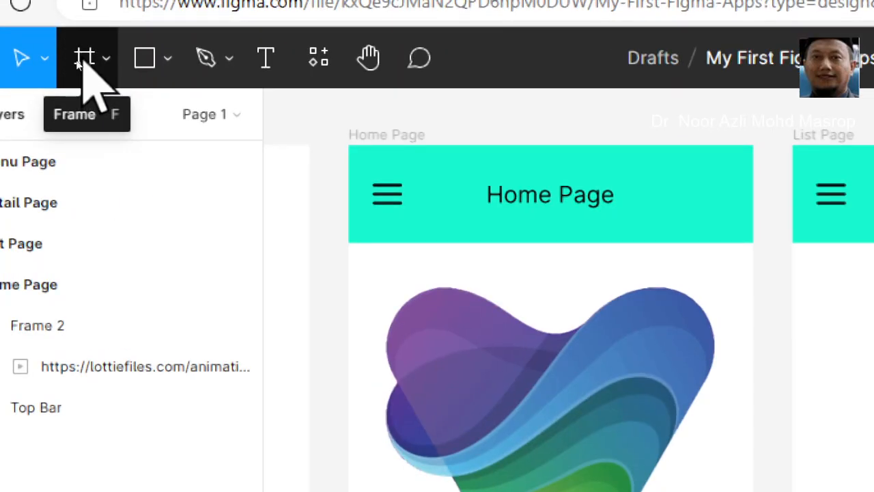
Draw a frame about 414 × 108 across the full width of List Page, directly below its top bar at Y 100
left_click(77, 63)
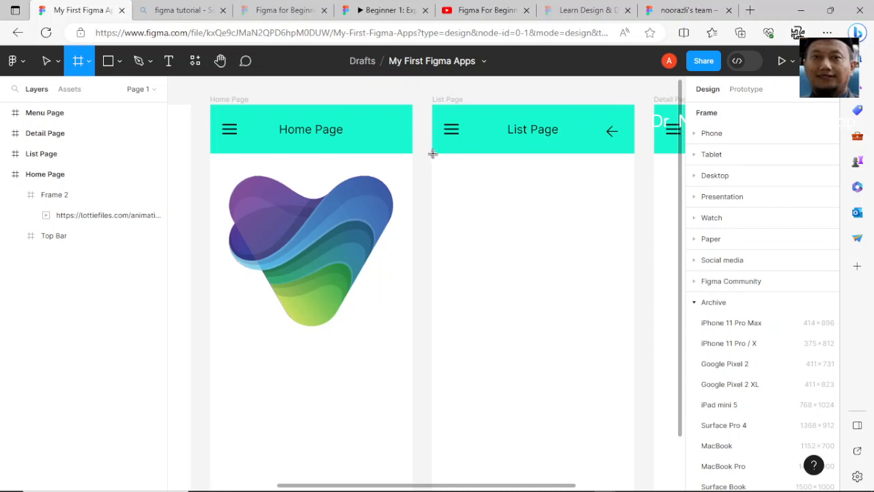
left_click_drag(433, 153, 568, 198)
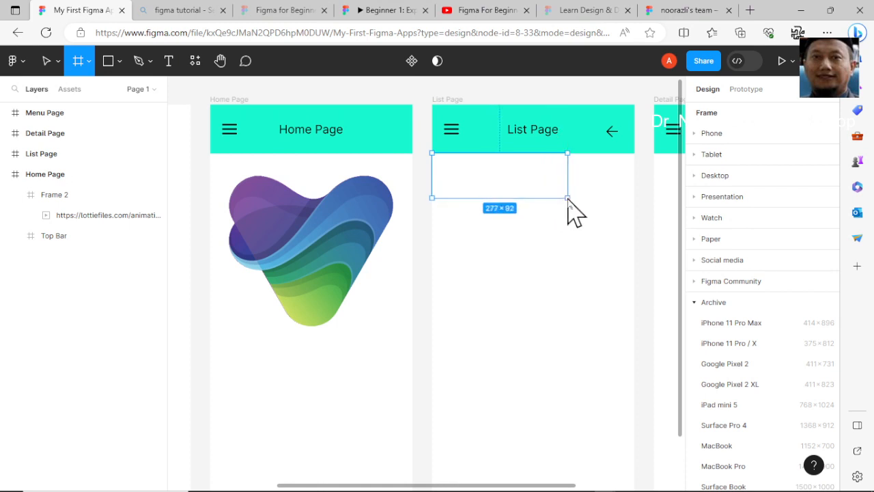
left_click_drag(567, 198, 634, 206)
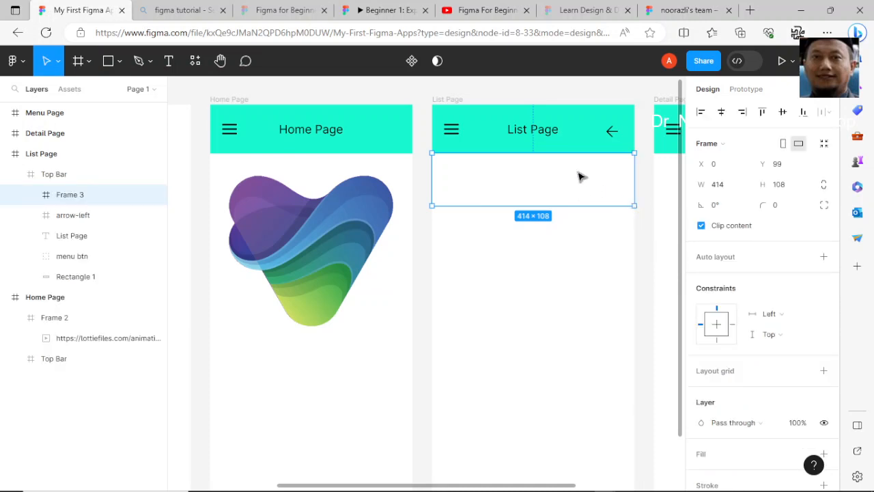
left_click_drag(554, 189, 555, 190)
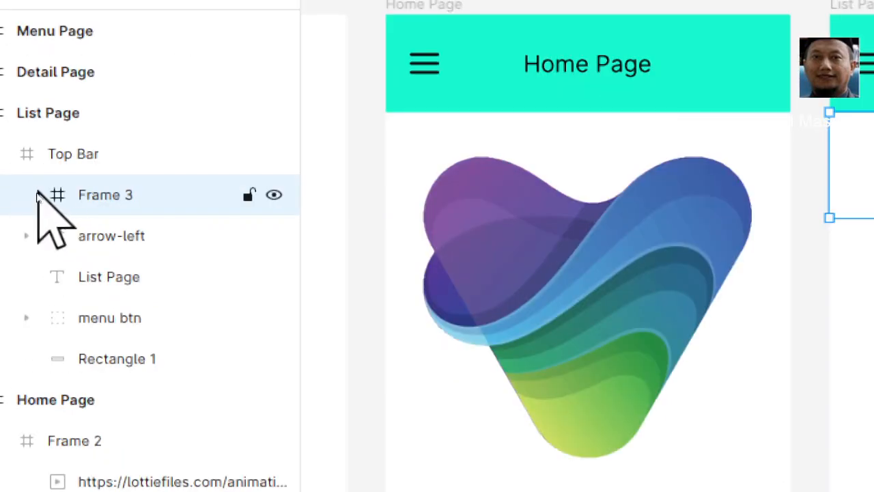
Rename the new frame below the List Page header as List Item 1
double_click(98, 198)
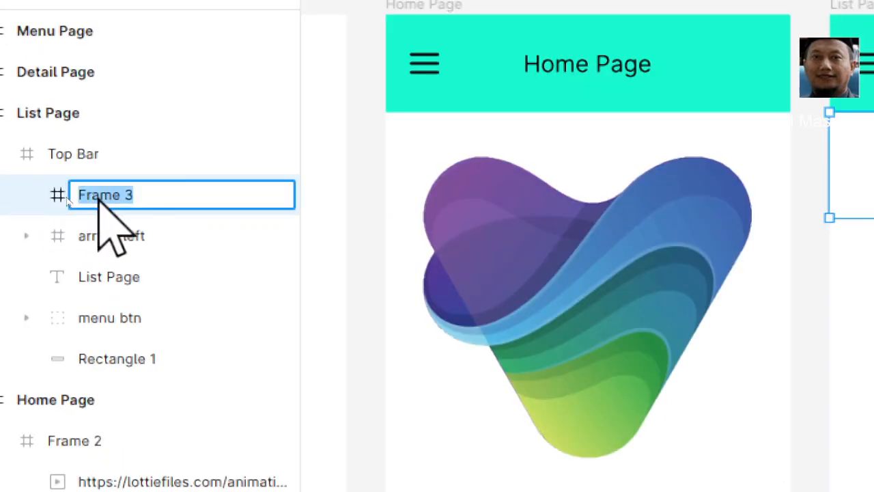
type("Li")
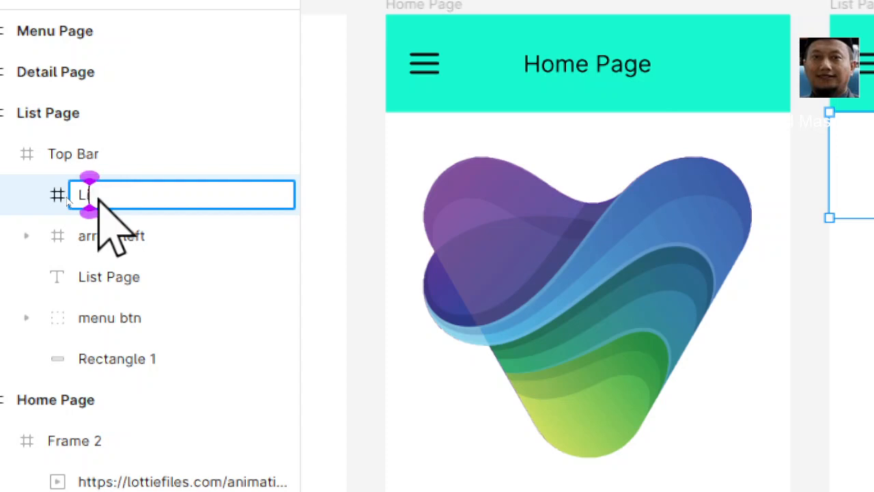
type("st Item 1")
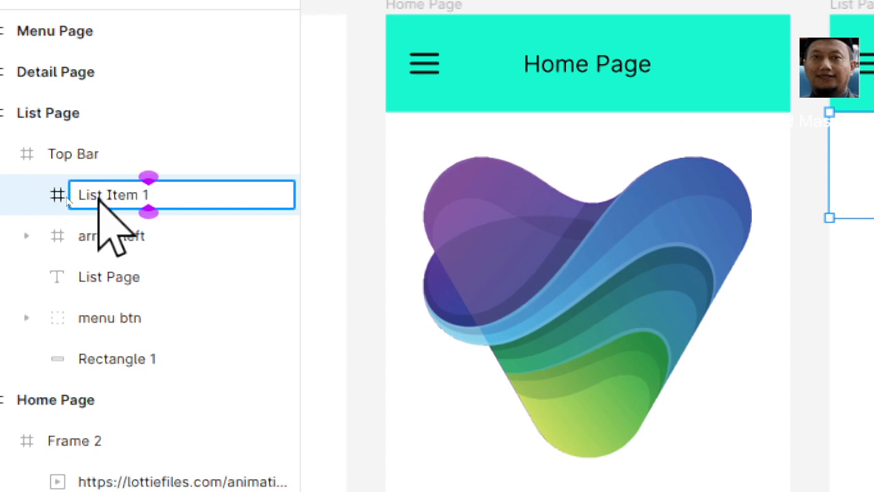
key("Return")
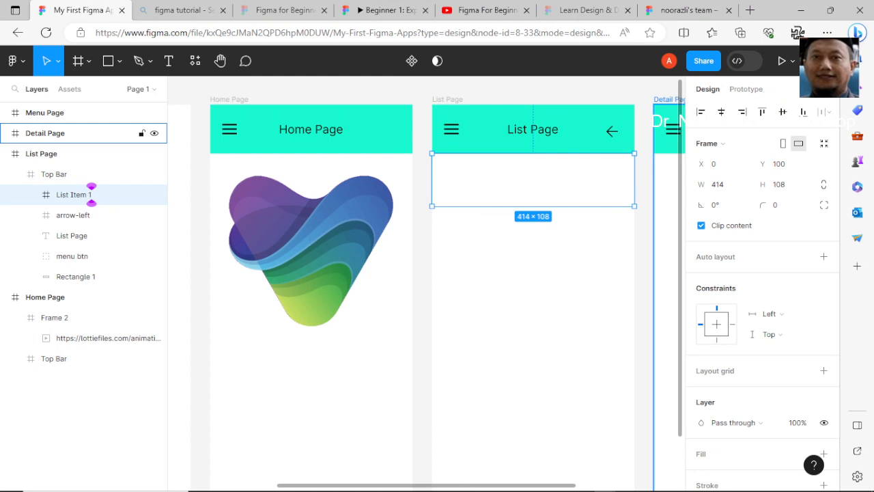
key("alt")
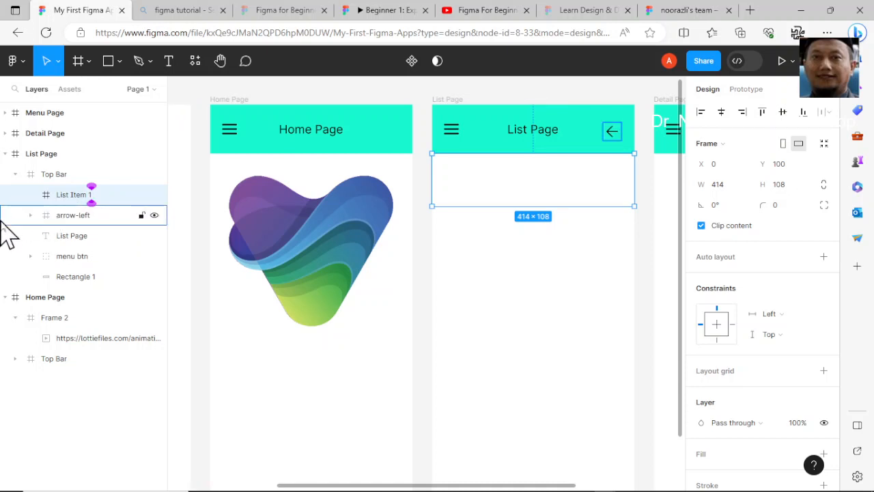
Move the List Item 1 layer out of Top Bar so it sits directly under List Page, above Top Bar
key("alt")
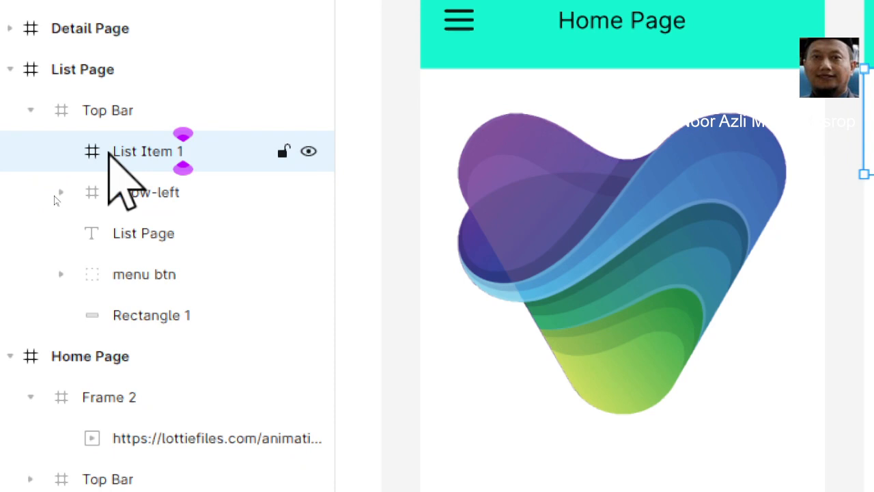
left_click_drag(104, 109, 104, 89)
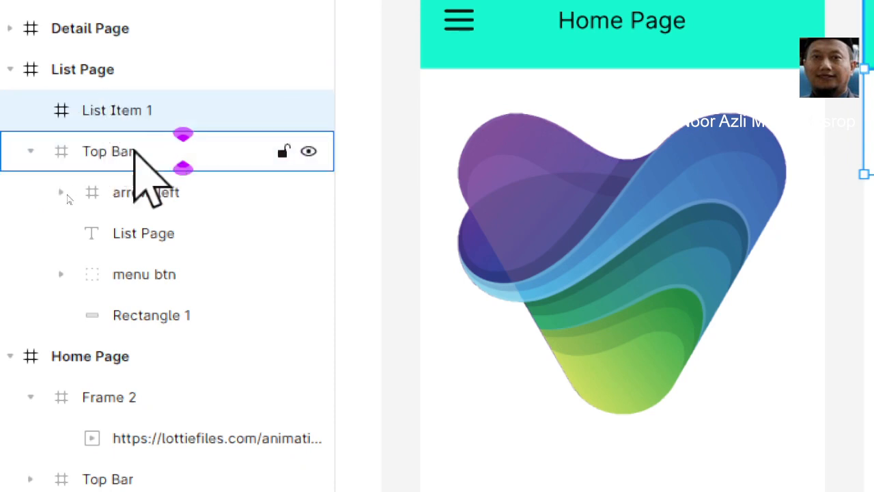
key("alt")
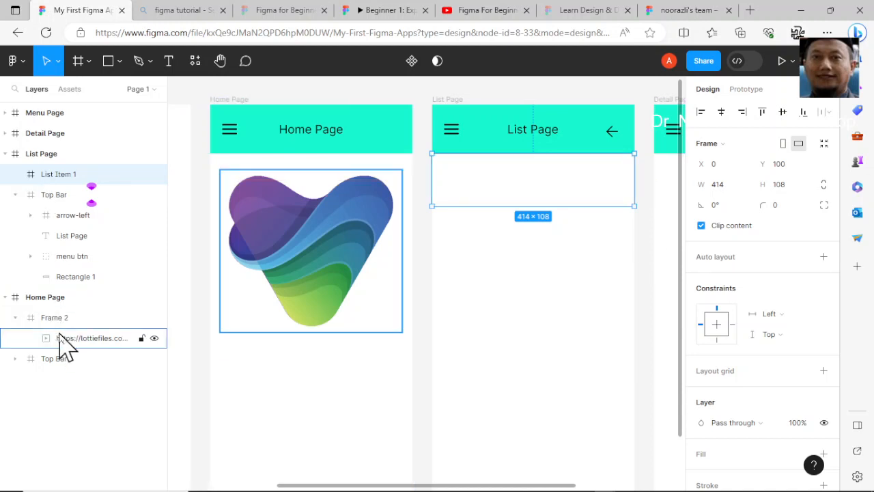
Start placing an image and browse to the motivational Islamic folder in Pictures
mouse_move(80, 490)
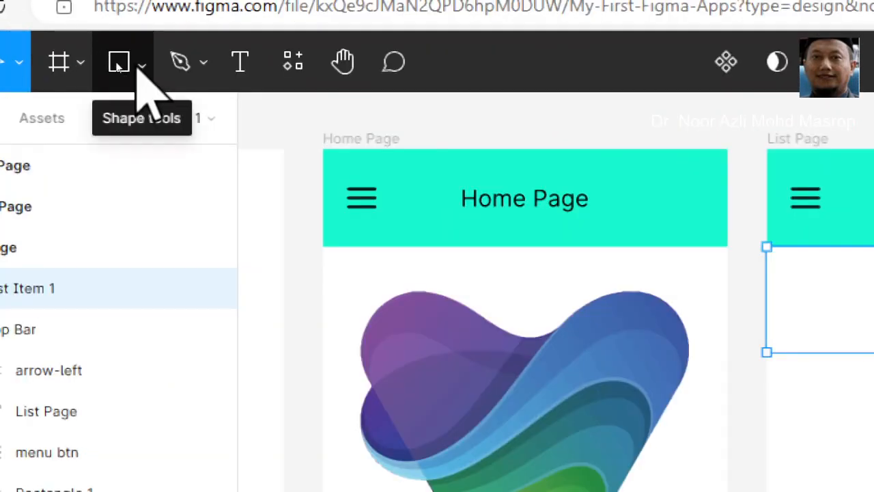
left_click(115, 65)
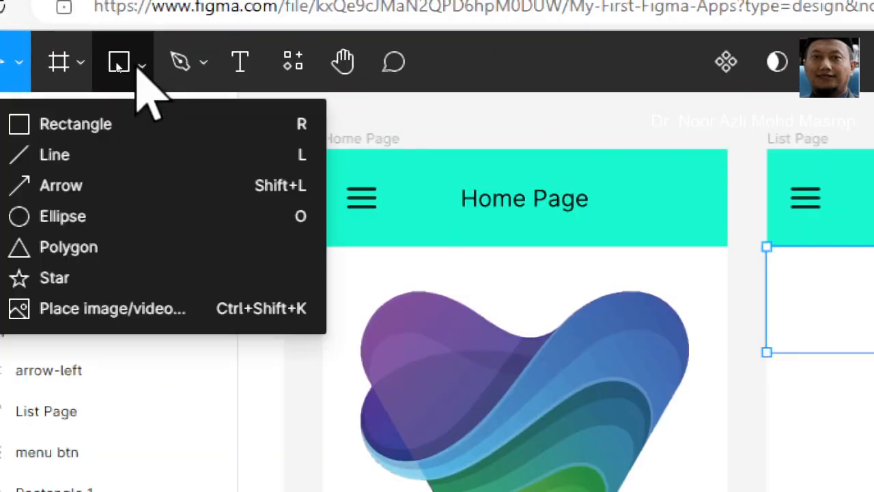
left_click(102, 308)
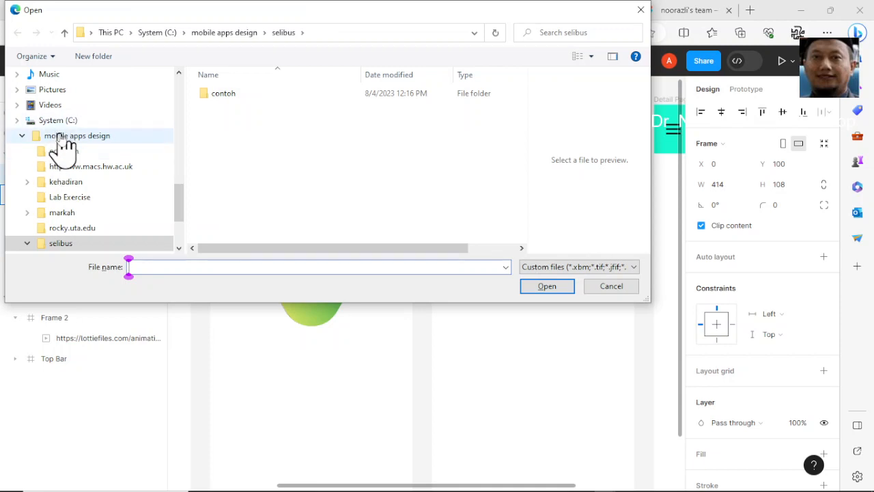
left_click(55, 91)
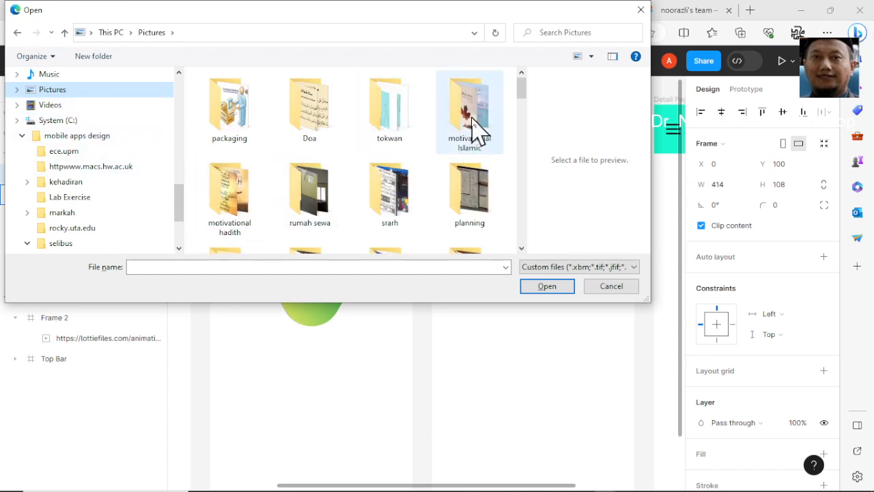
double_click(471, 122)
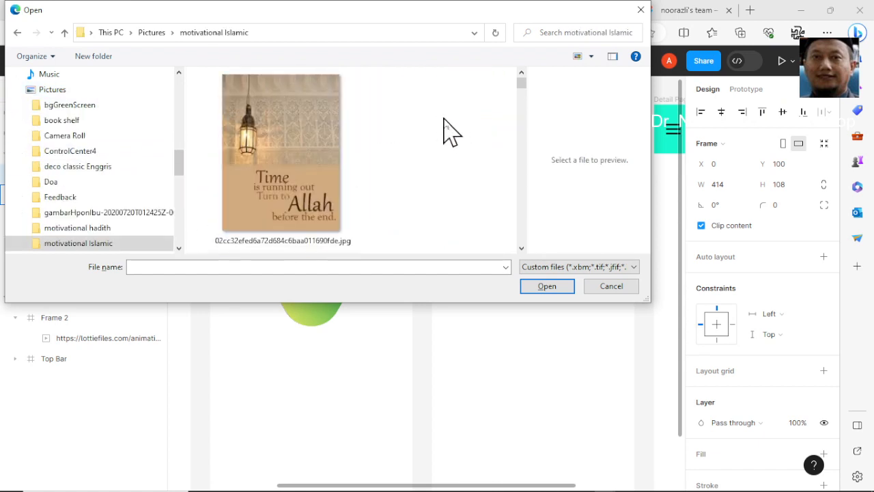
scroll(448, 130, "down", 5)
scroll(451, 130, "down", 8)
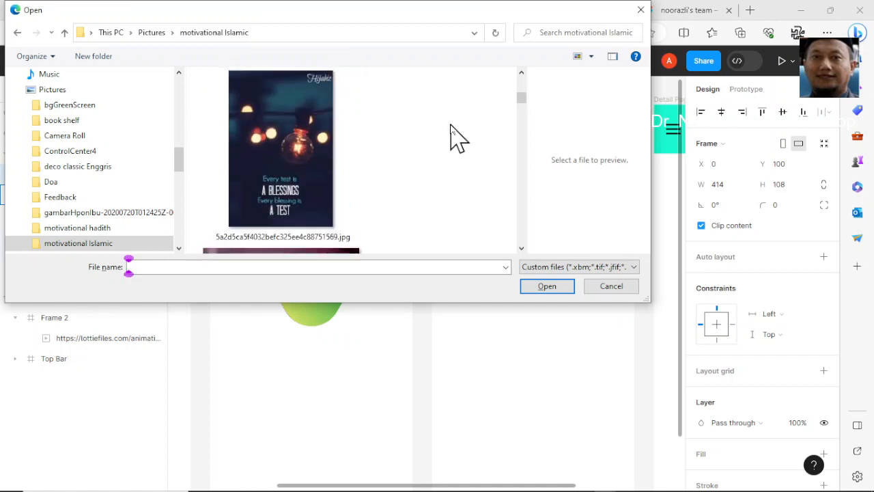
scroll(451, 130, "down", 3)
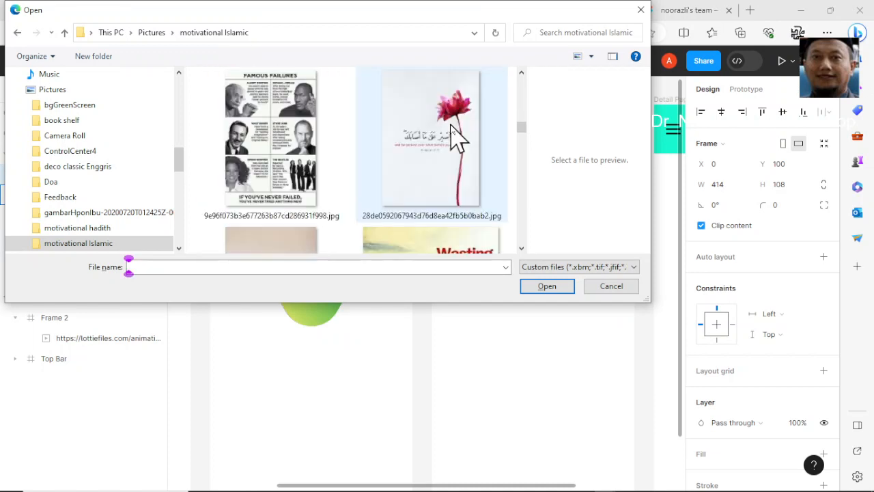
scroll(454, 137, "down", 5)
scroll(454, 140, "down", 1)
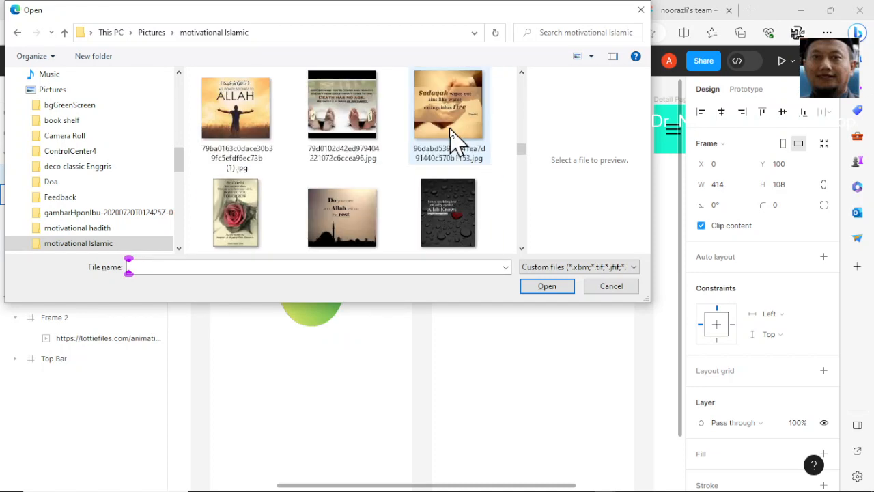
scroll(452, 135, "down", 4)
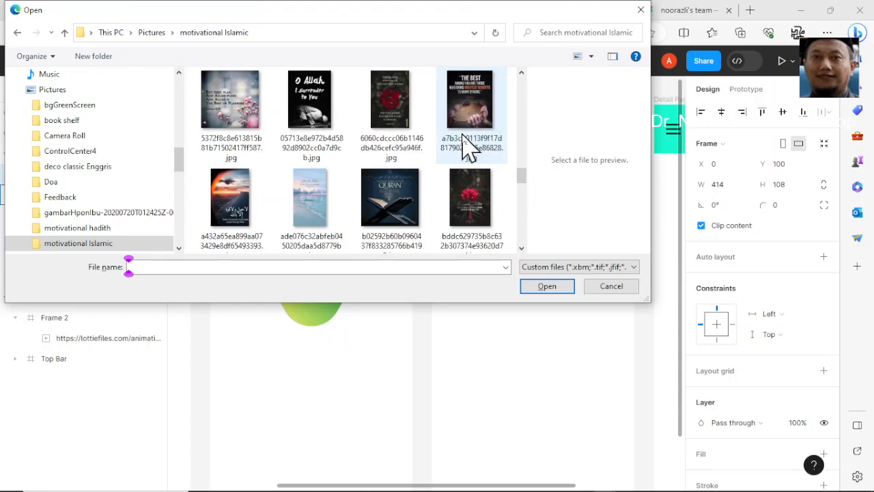
scroll(463, 144, "down", 1)
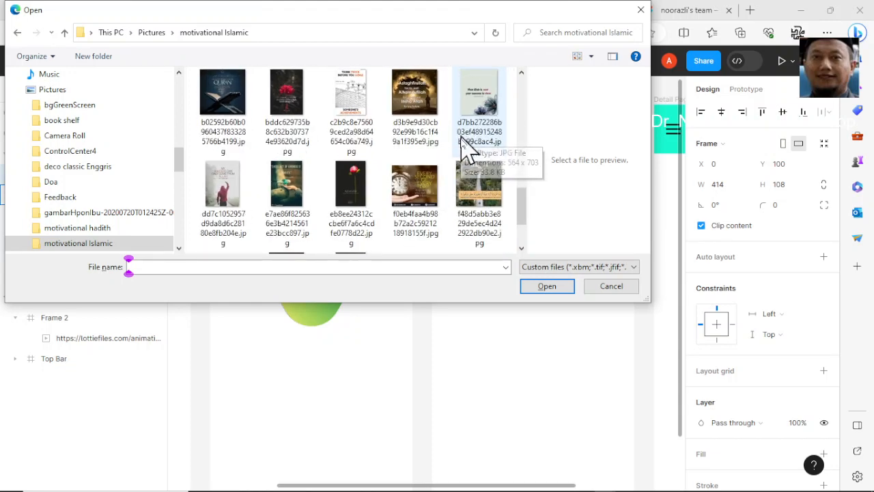
scroll(451, 157, "down", 2)
scroll(442, 168, "up", 3)
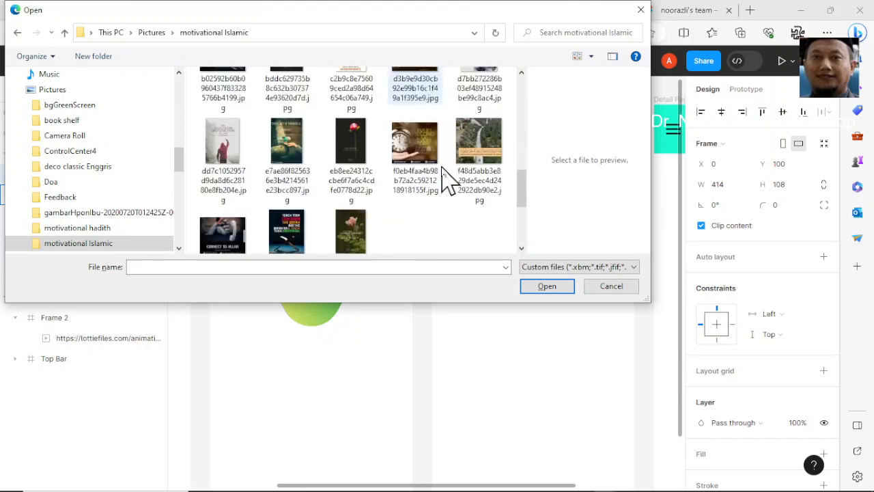
scroll(442, 177, "up", 2)
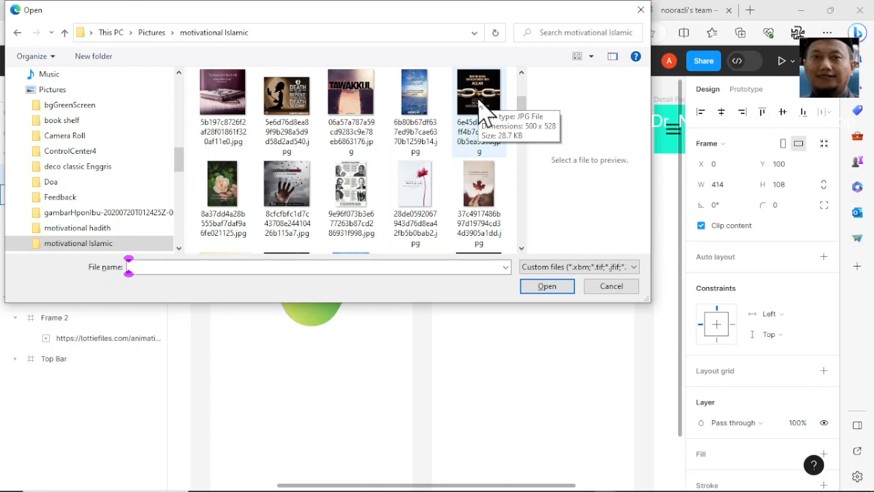
left_click(429, 189)
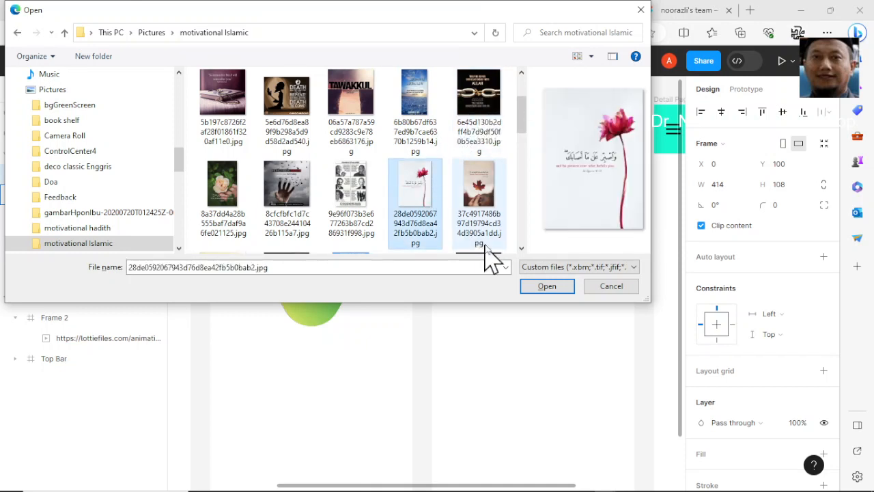
left_click(547, 287)
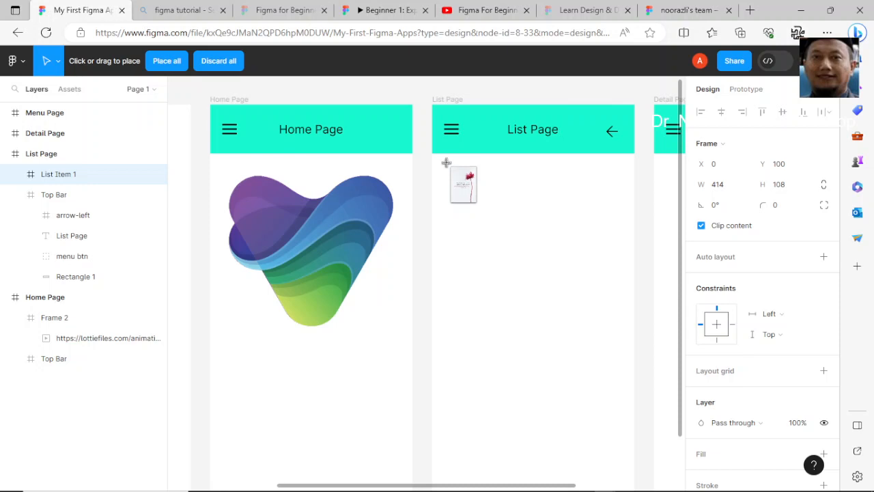
Place the flower quote image inside List Item 1 at X 34, Y 16, sized about 349 × 62
left_click_drag(448, 162, 619, 192)
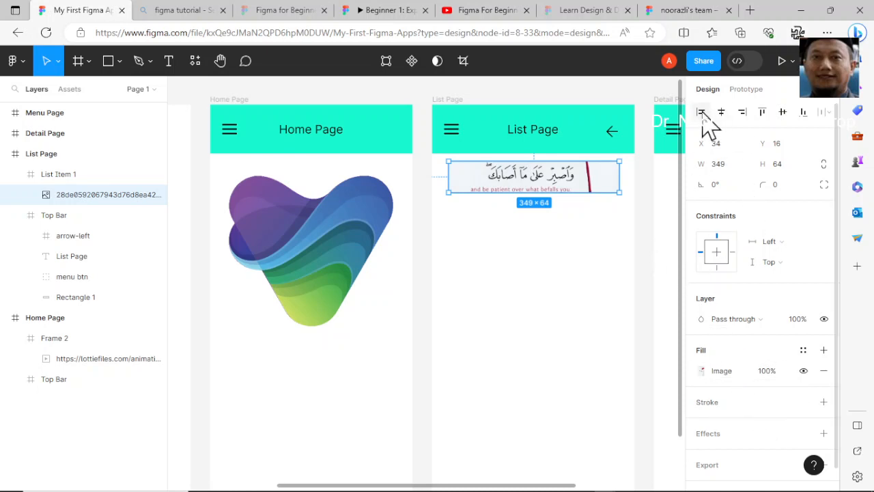
scroll(758, 150, "down", 1)
scroll(734, 205, "up", 1)
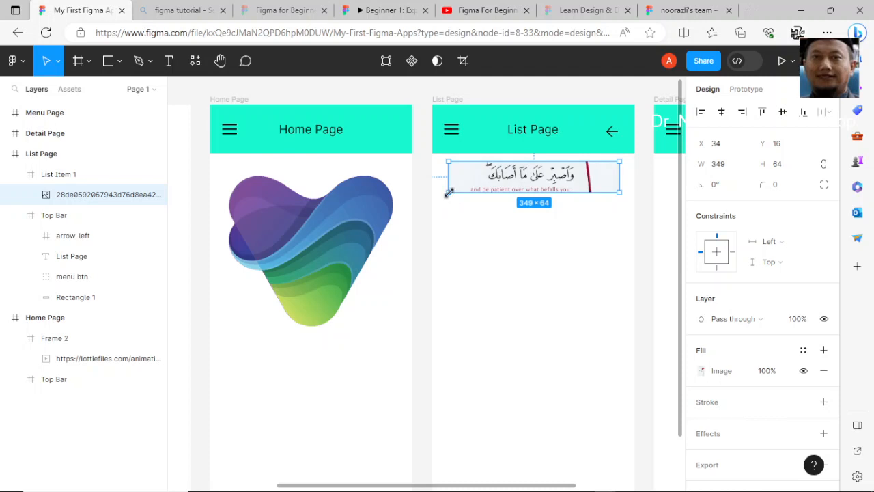
mouse_move(449, 193)
left_mouse_down()
mouse_move(462, 187)
mouse_move(448, 192)
left_mouse_up()
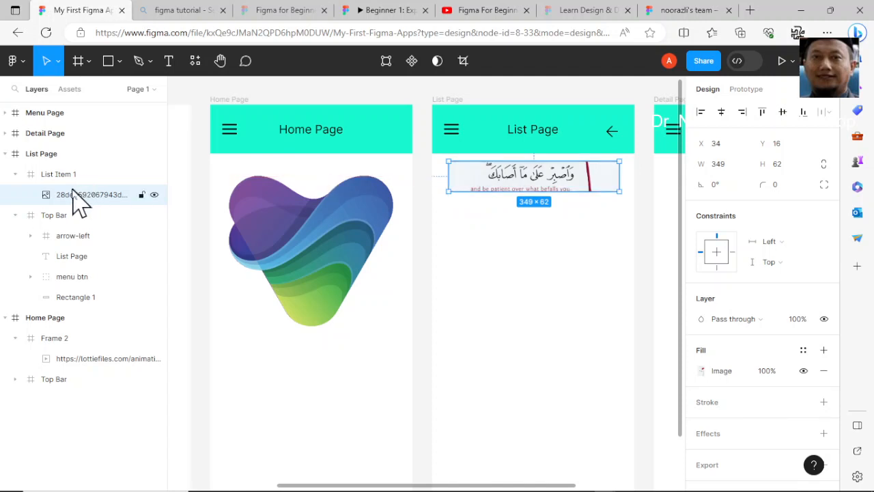
Rename the image layer inside List Item 1 as doa and clear the selection
key("alt")
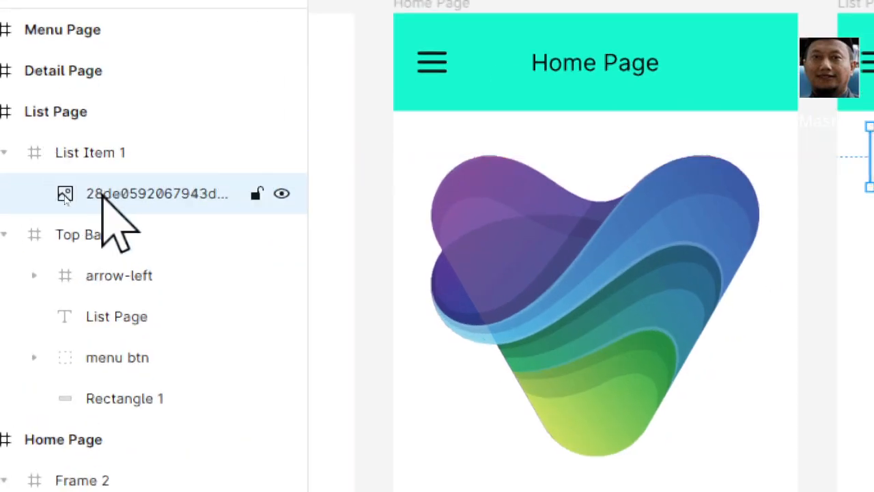
double_click(118, 194)
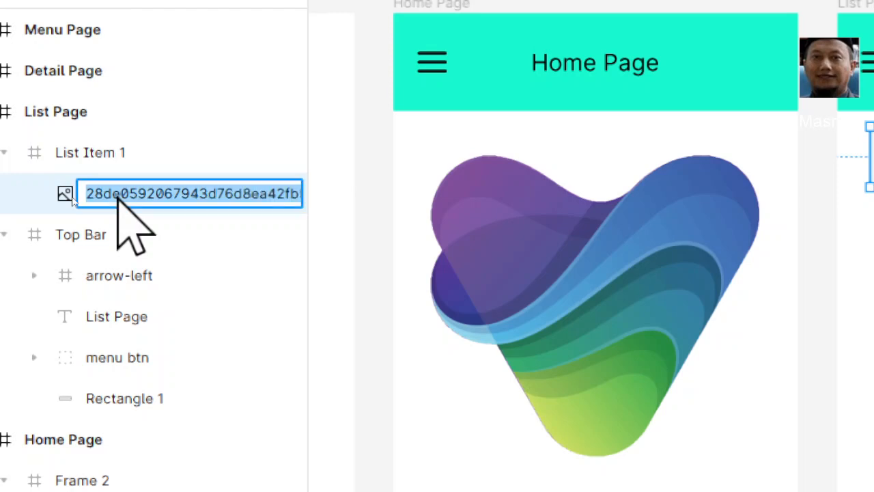
type("doa")
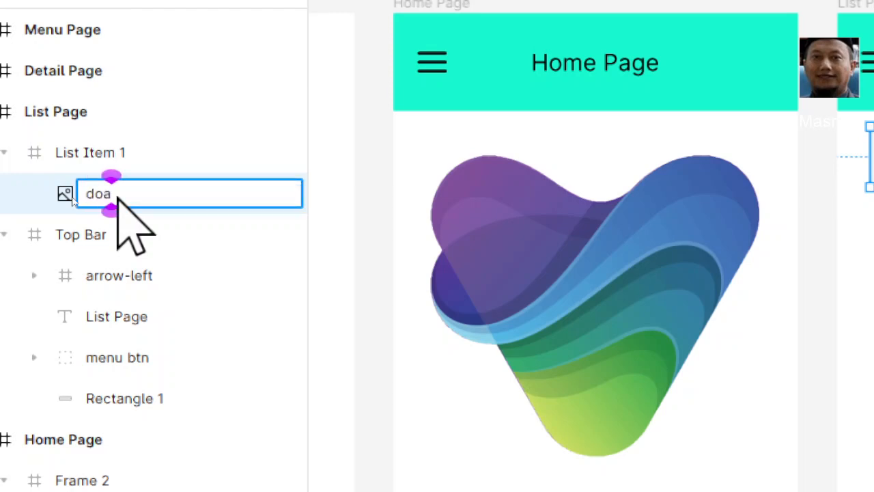
key("Return")
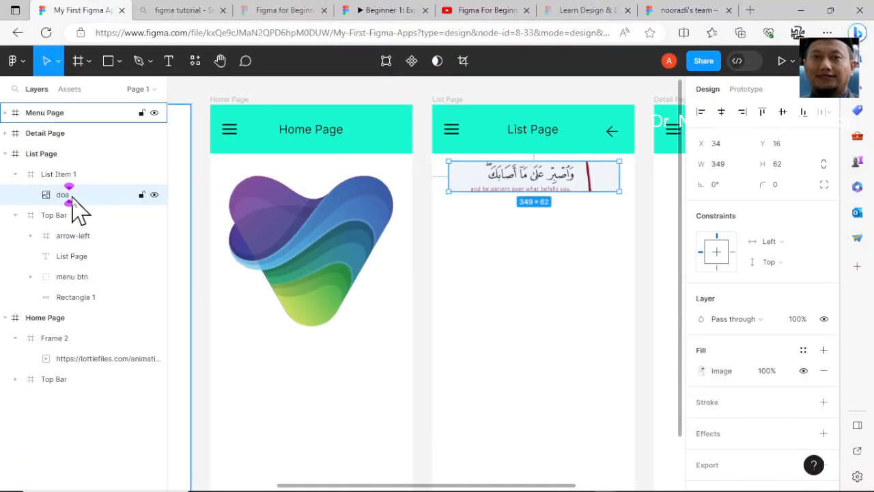
key("alt")
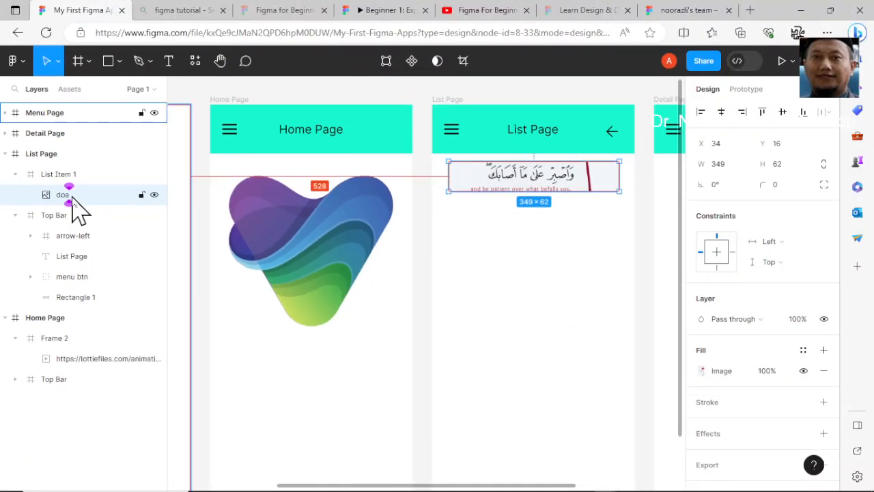
key("Escape")
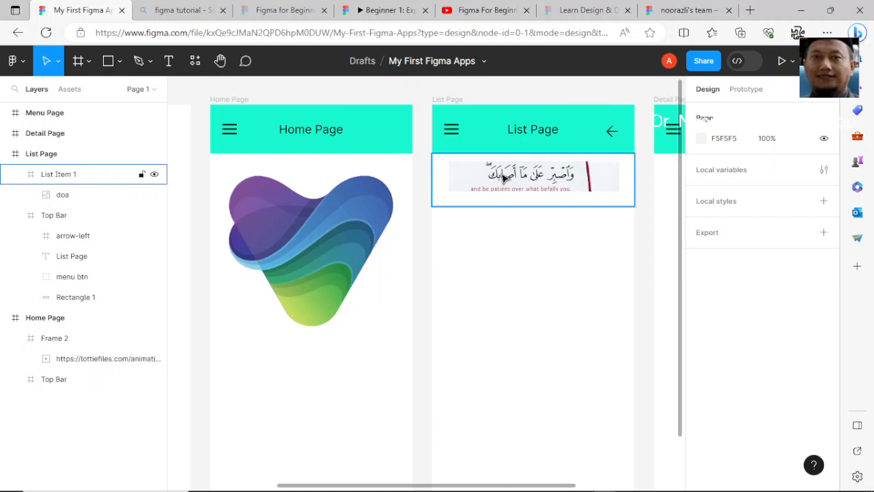
Duplicate List Item 1 and move the copy directly below the original, at X 0, Y 208 on the List Page
left_click(46, 177)
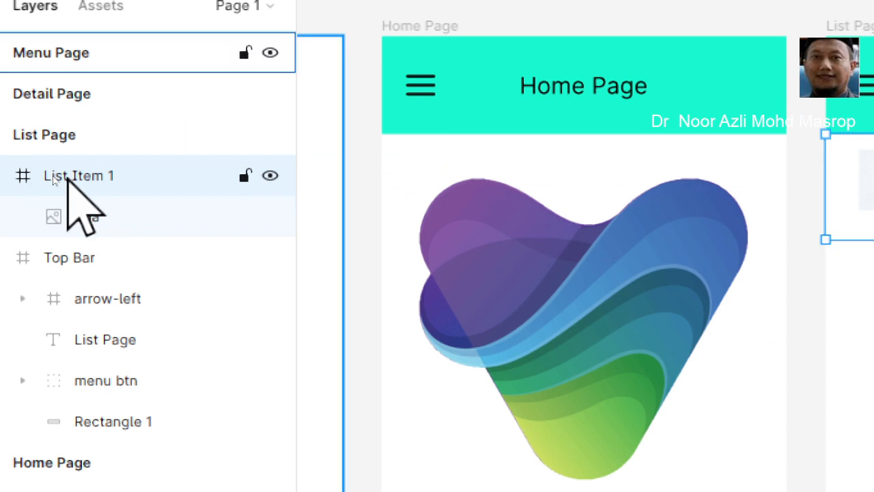
key("ctrl+d")
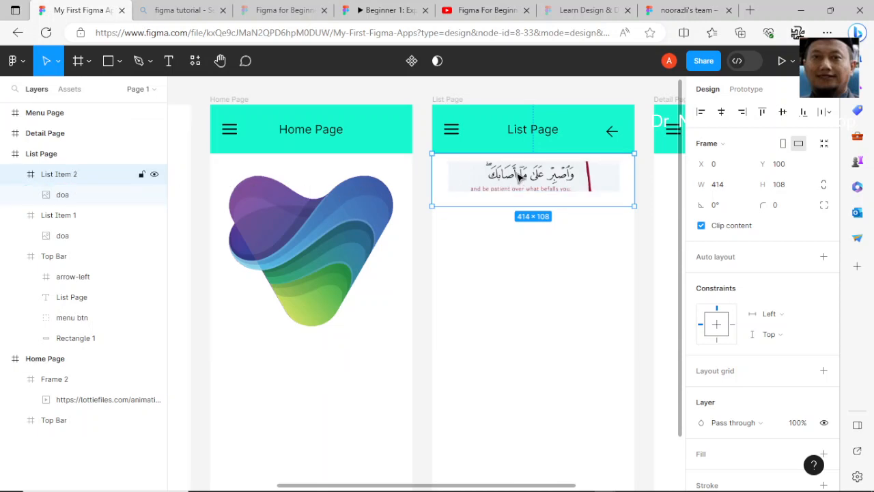
left_click_drag(522, 178, 522, 230)
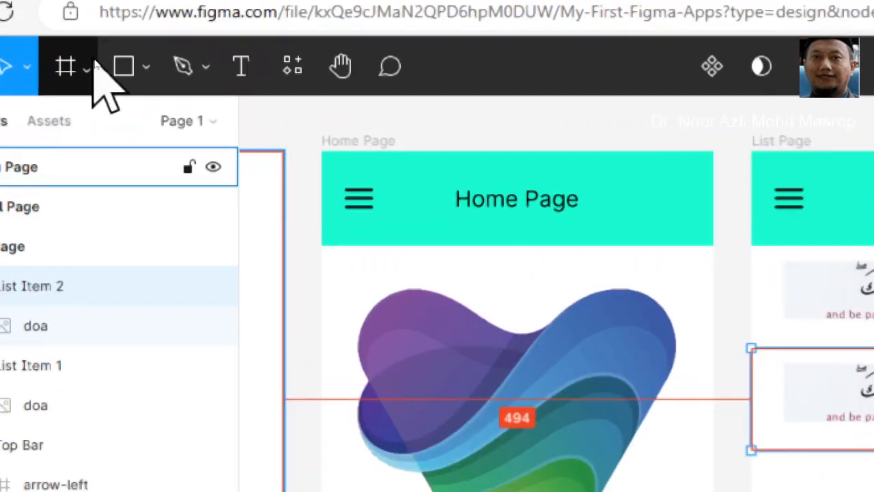
Place the red rope picture 3d13d712a354d1c753dd274525e225d6.jpg inside List Item 2 at X 34, Y 10, sized about 349 × 68
left_click(119, 62)
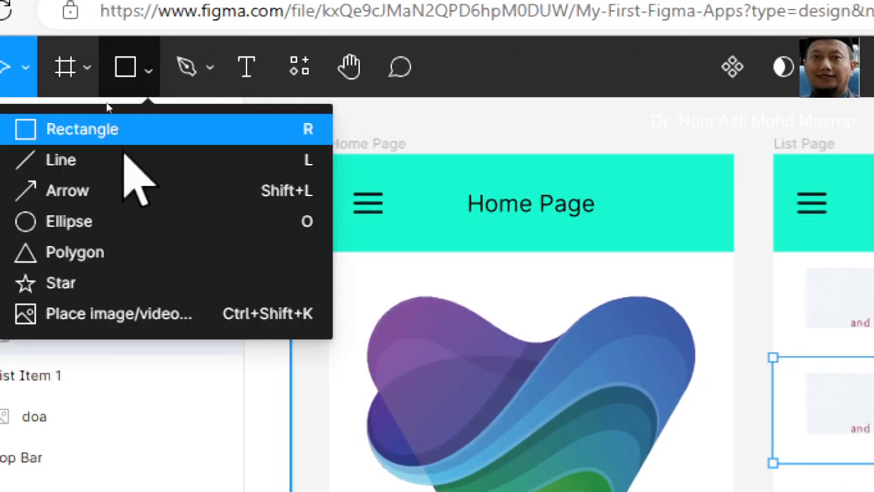
left_click(140, 314)
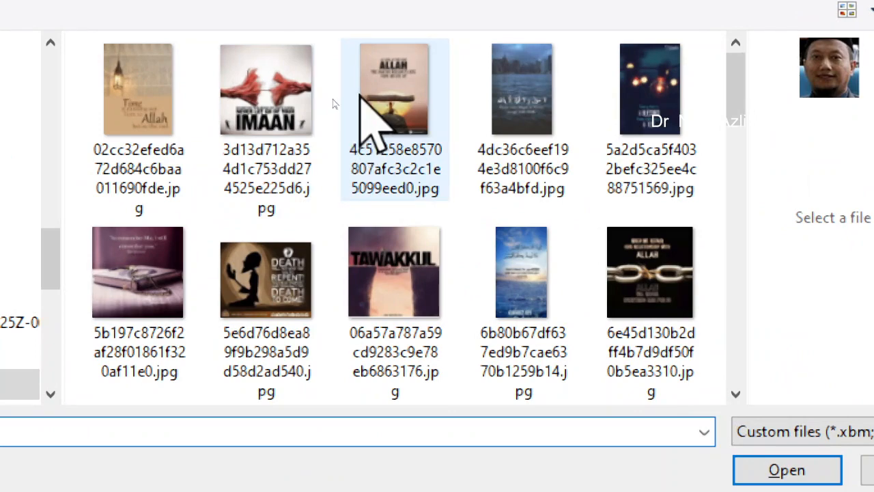
left_click(301, 115)
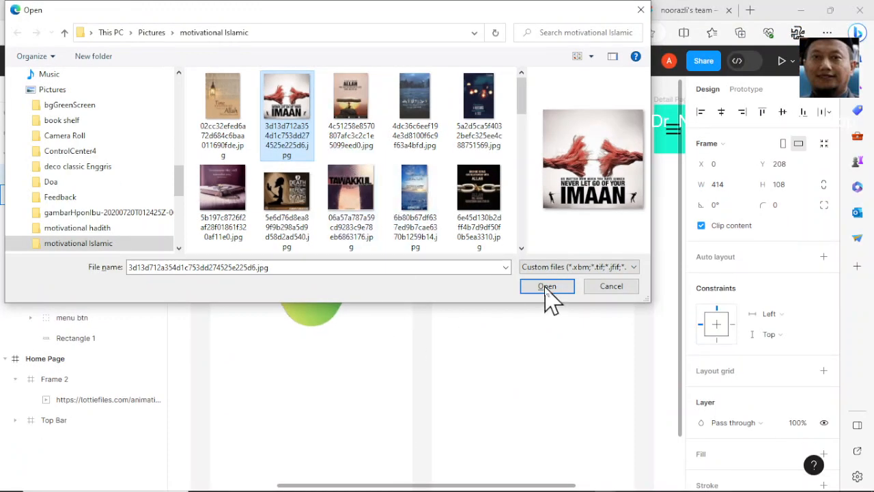
left_click(547, 287)
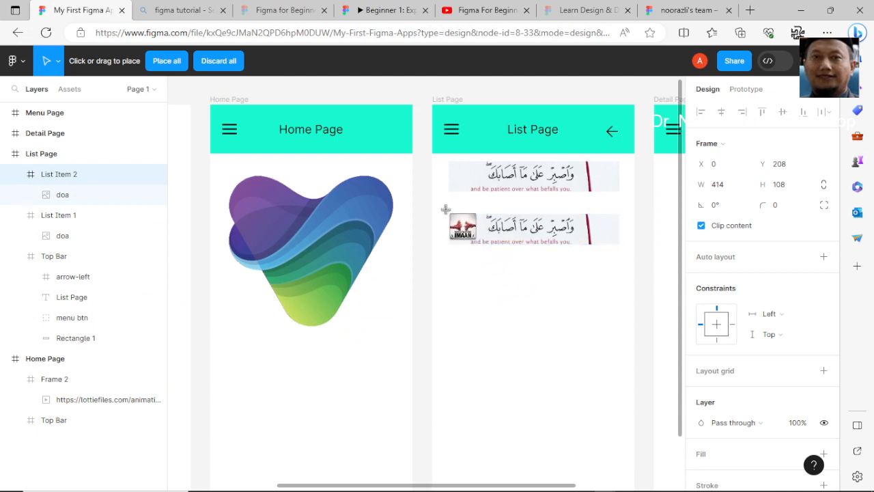
left_click_drag(447, 211, 618, 246)
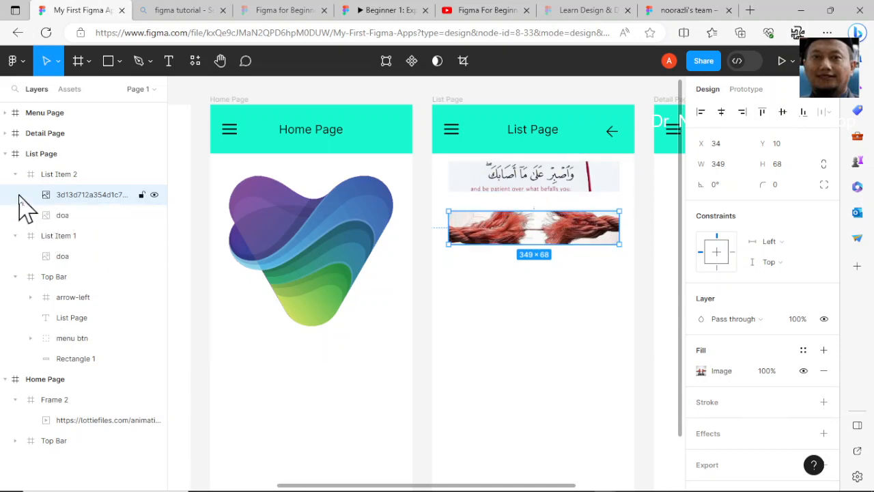
Rename the rope image layer inside List Item 2 as ikat
key("alt")
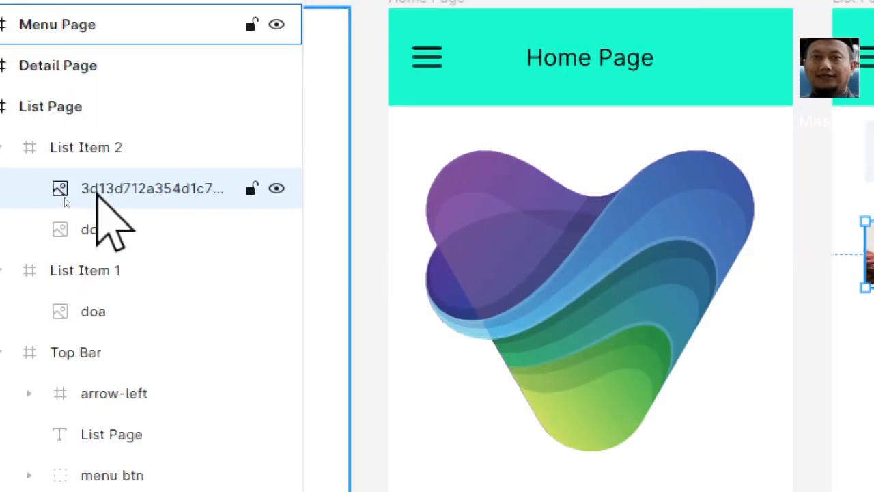
double_click(97, 191)
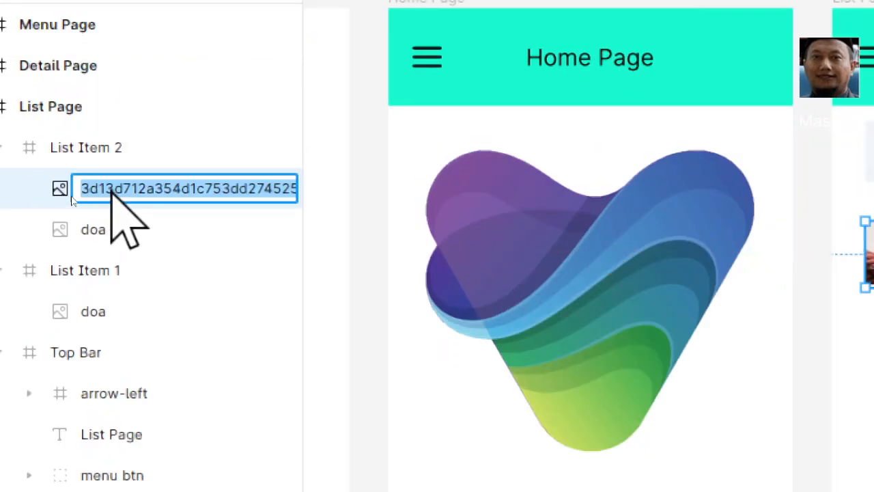
type("ikat")
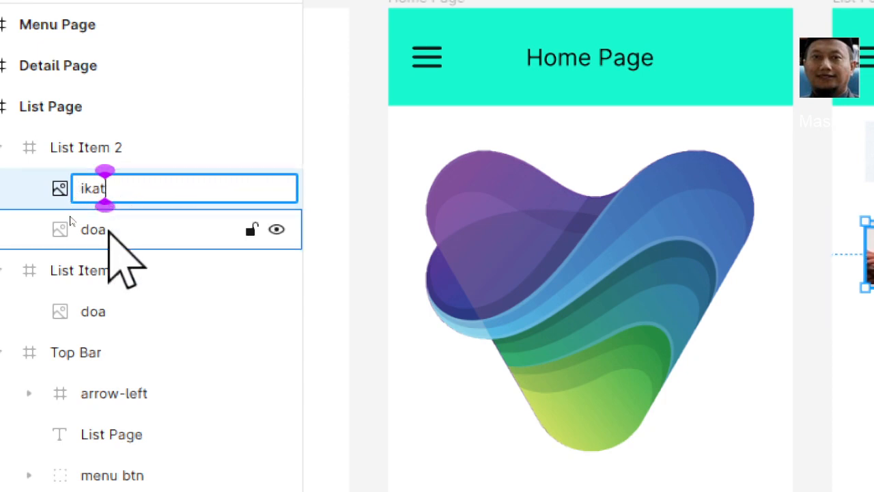
Delete the copied doa image from List Item 2 and clear the selection
left_click(108, 231)
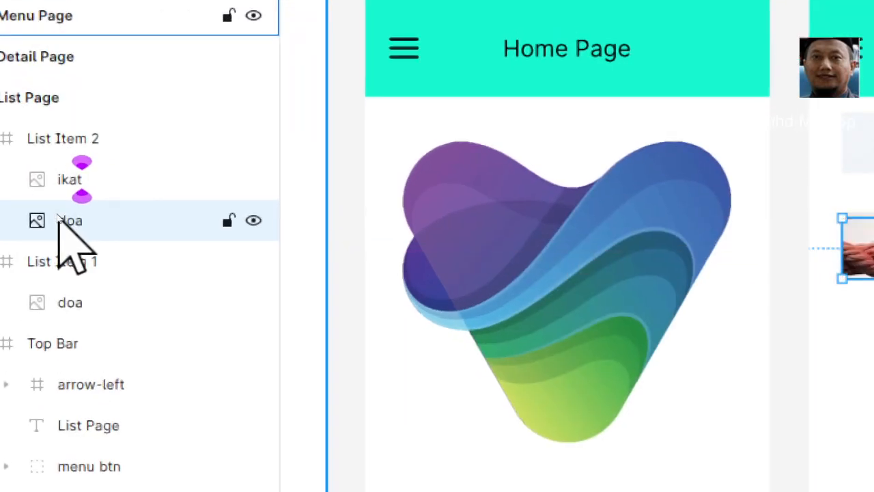
key("Delete")
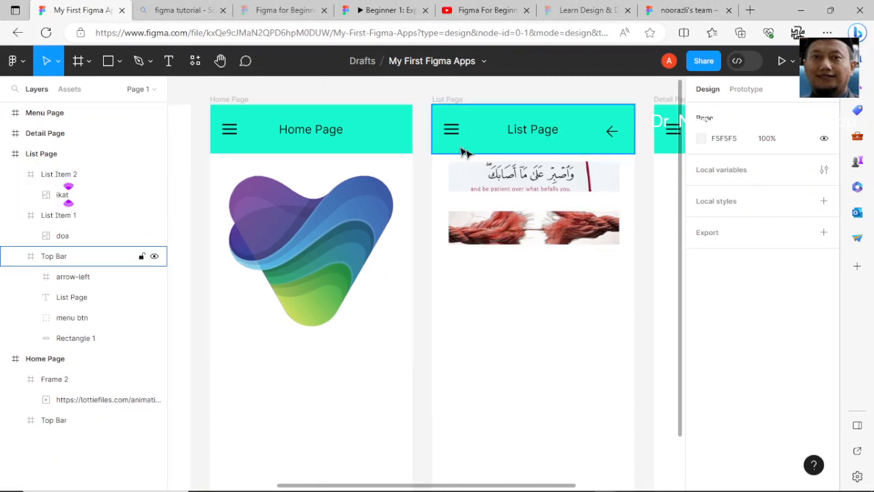
left_click(519, 191)
left_click(521, 213)
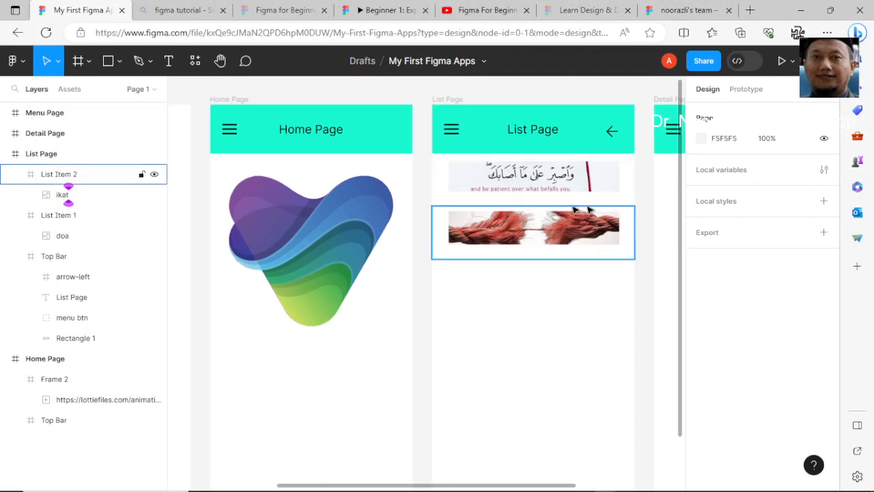
left_click(646, 209)
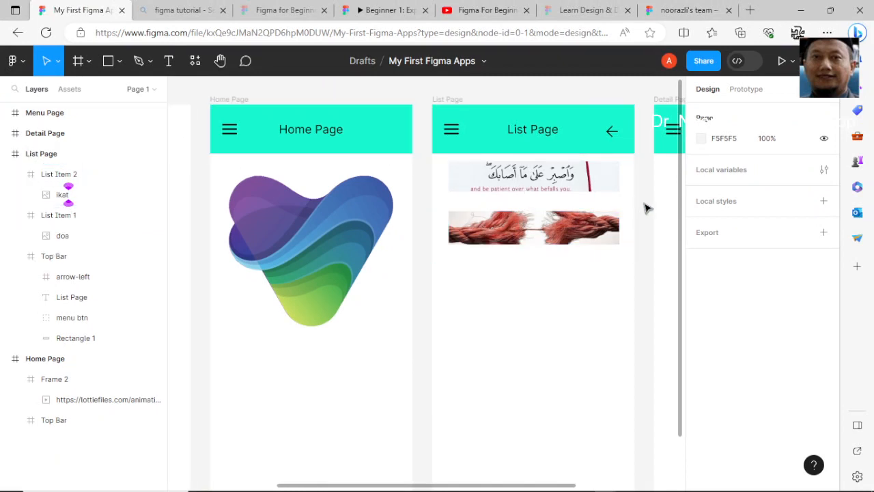